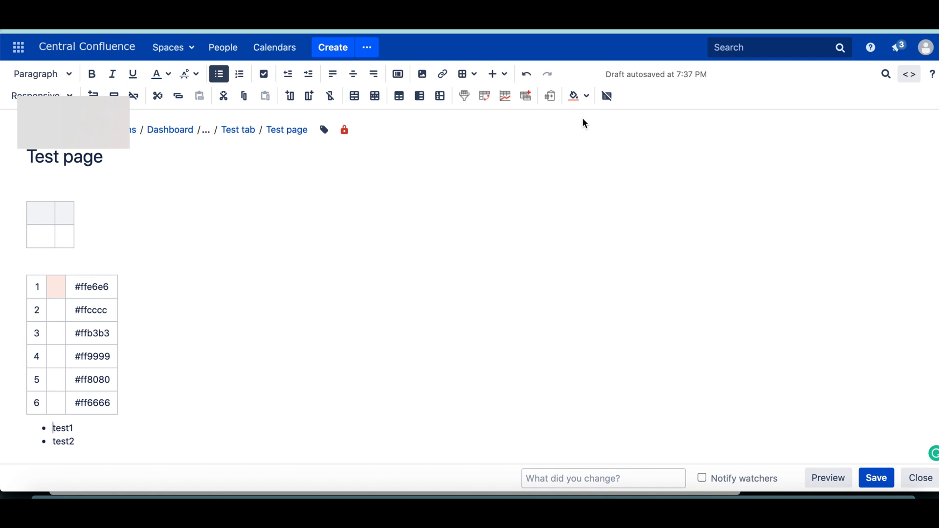
Open the cell background colour choices and close them without picking a colour
left_click(588, 97)
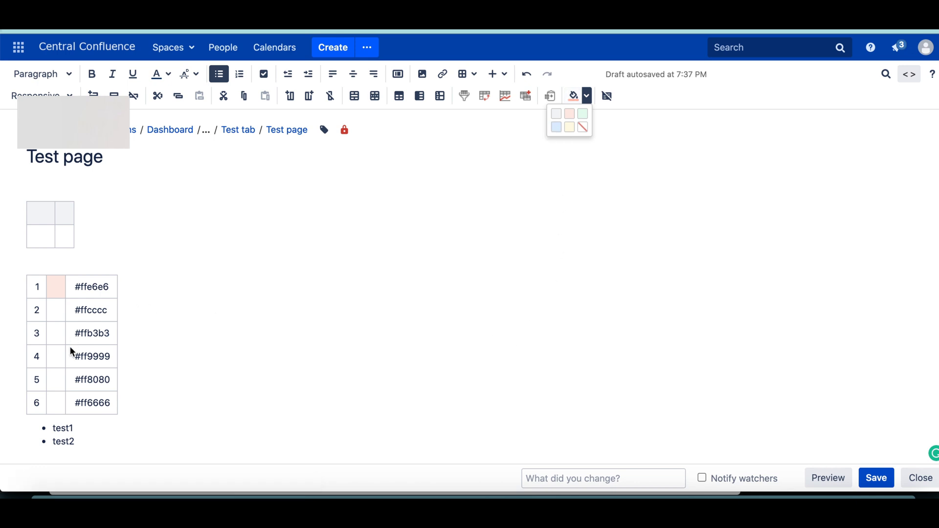
left_click(513, 281)
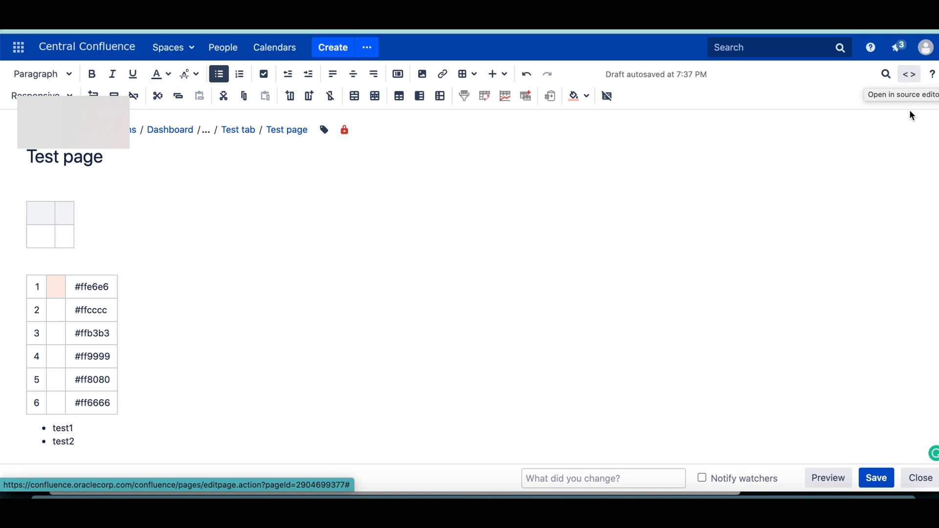
Open the page's HTML source and locate the first table row's markup
left_click(910, 74)
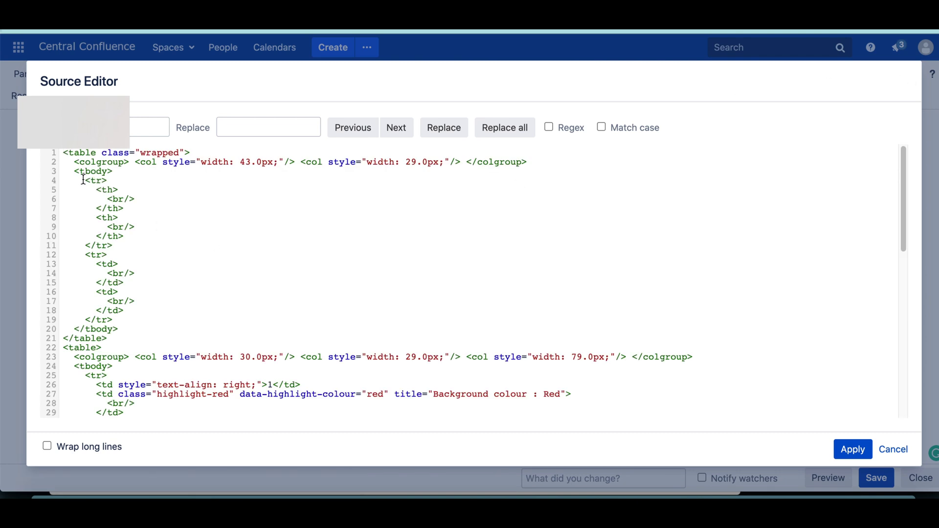
left_click_drag(83, 181, 108, 255)
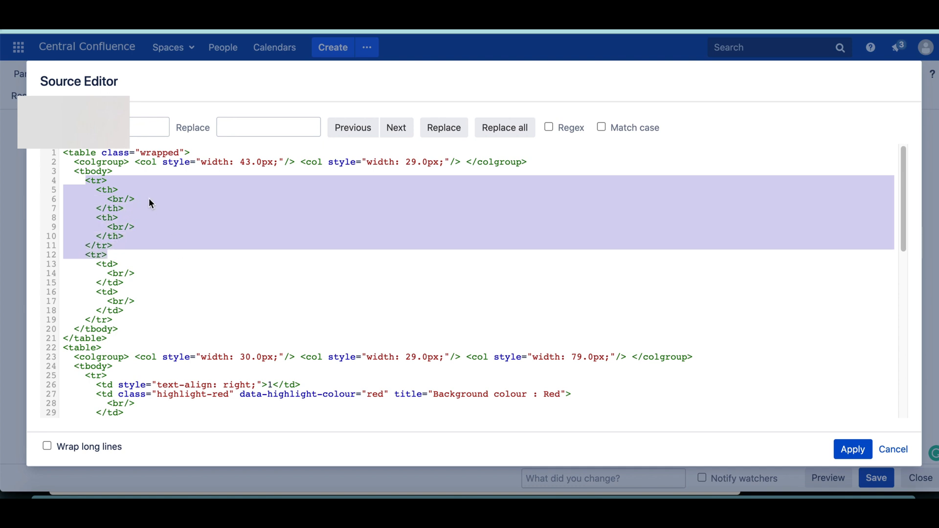
left_click(98, 186)
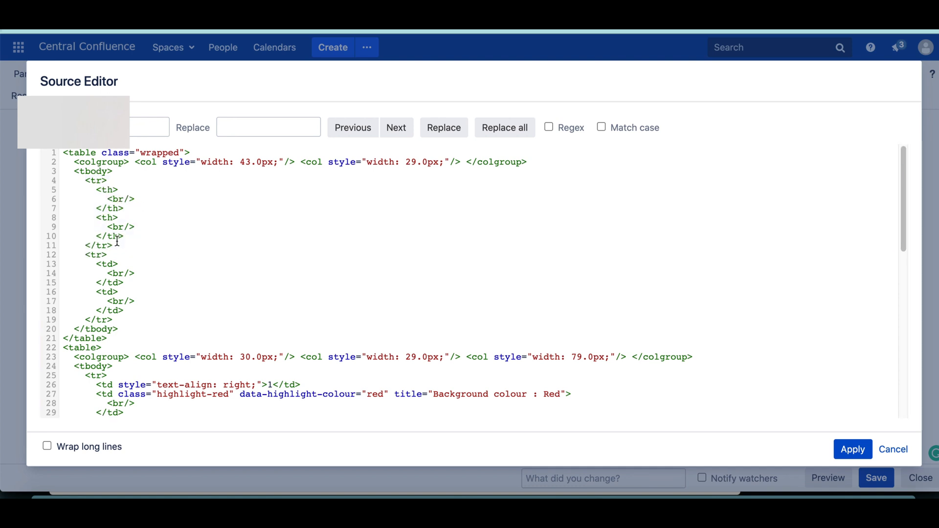
key("Up")
left_click_drag(74, 171, 175, 328)
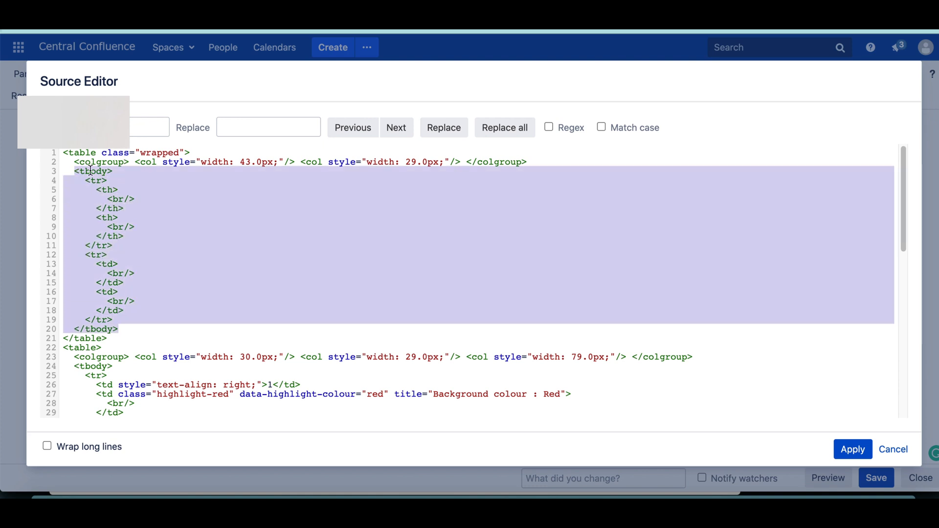
Type style="background-color:red" into the first row's <tr> tag
left_click(104, 181)
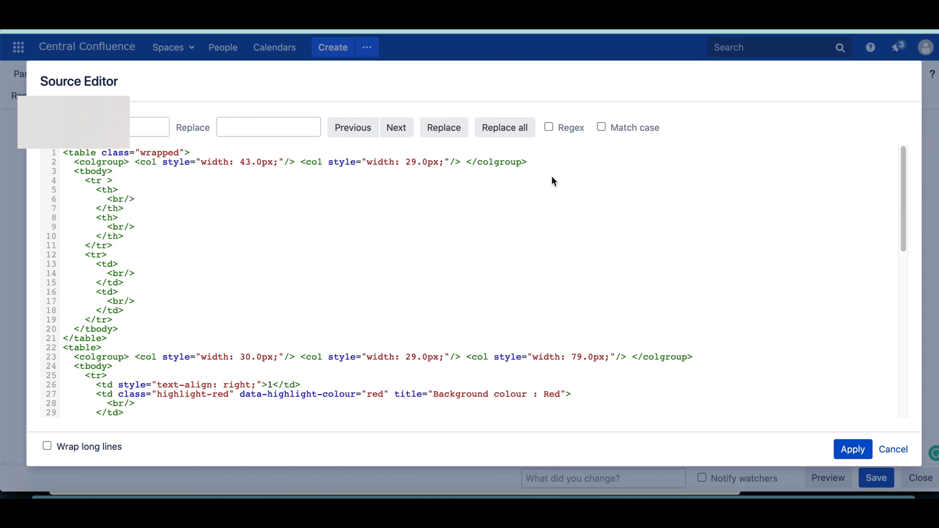
type("style-")
key("BackSpace")
type("=\"\"")
type("bac")
type("kgrou")
type("nd-")
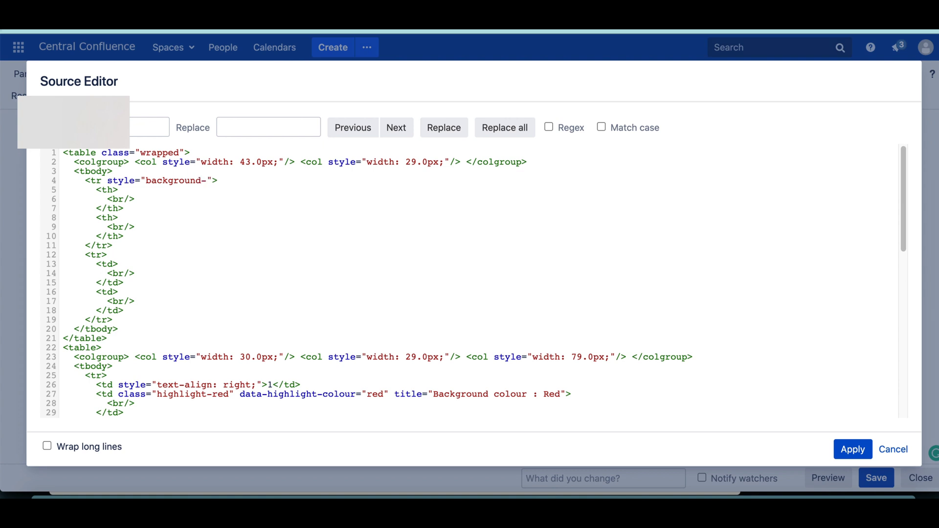
type("color:red")
left_click_drag(240, 181, 232, 181)
key("Right")
Finish the red style with a semicolon, apply the source change, and reopen the source
type(";")
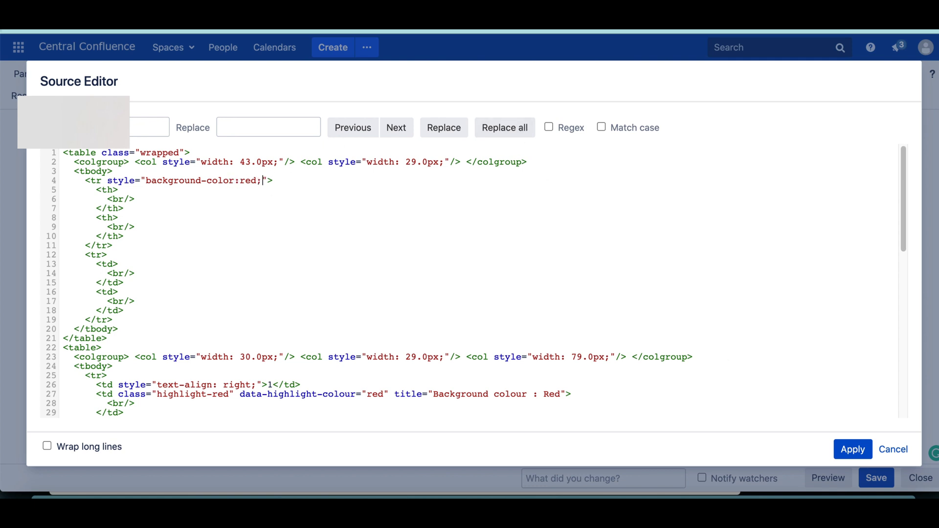
left_click(862, 451)
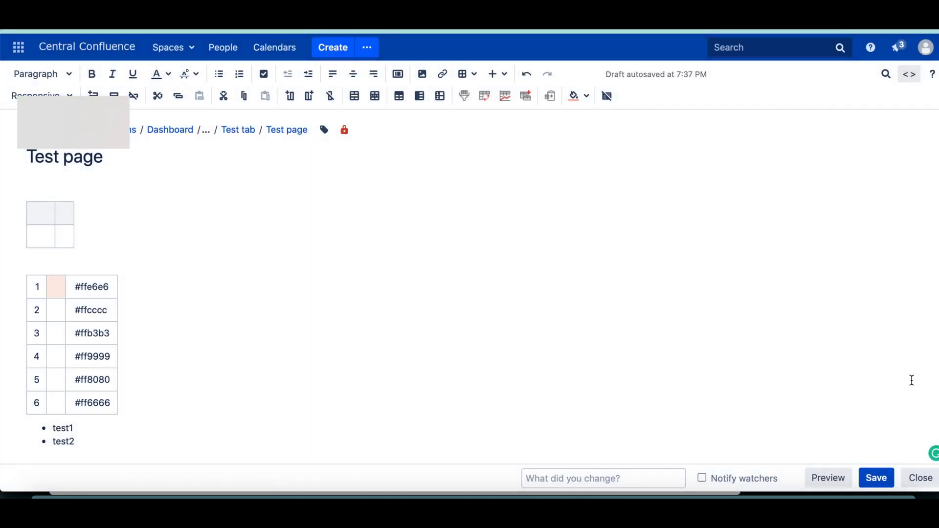
left_click(909, 75)
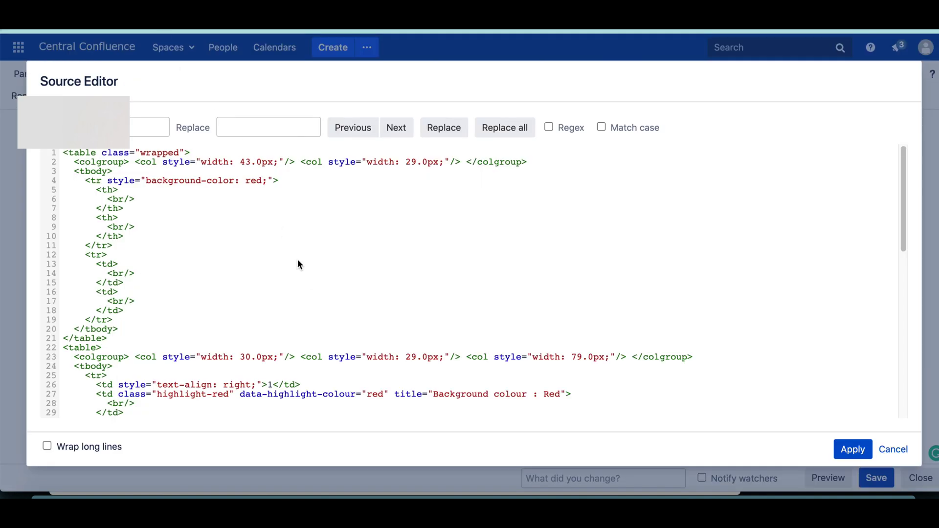
Restore the row's background-color property name and apply the source change
double_click(173, 180)
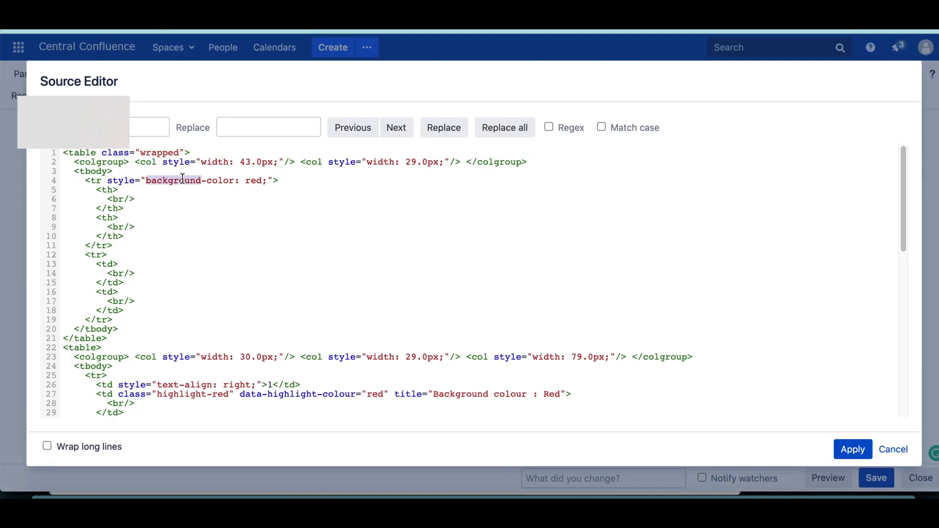
double_click(219, 181)
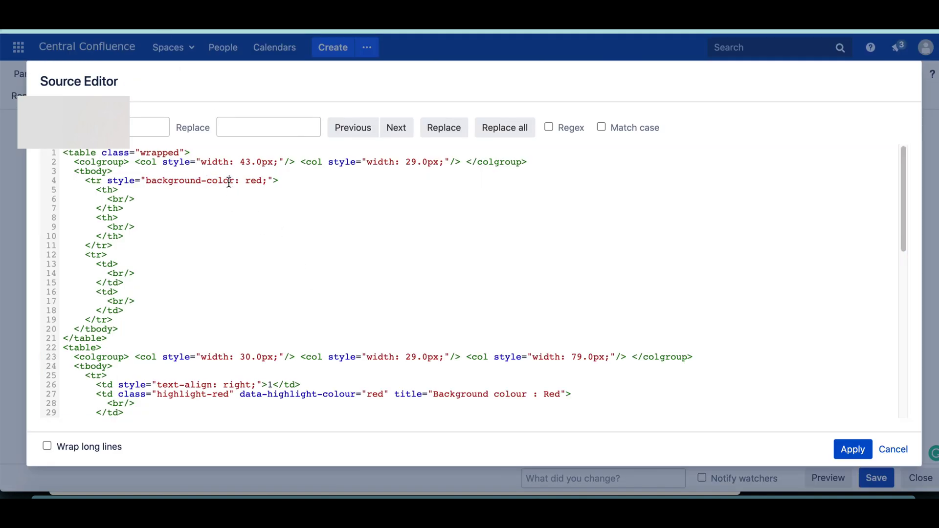
double_click(172, 181)
double_click(219, 181)
key("BackSpace")
key("BackSpace")
key("BackSpace")
key("BackSpace")
key("BackSpace")
key("BackSpace")
key("BackSpace")
key("BackSpace")
key("BackSpace")
key("BackSpace")
key("BackSpace")
key("BackSpace")
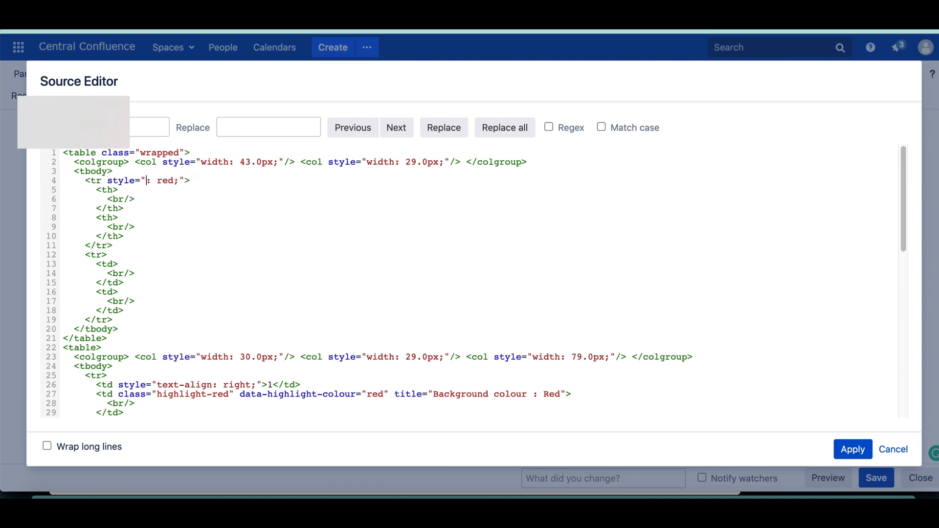
type("background-color")
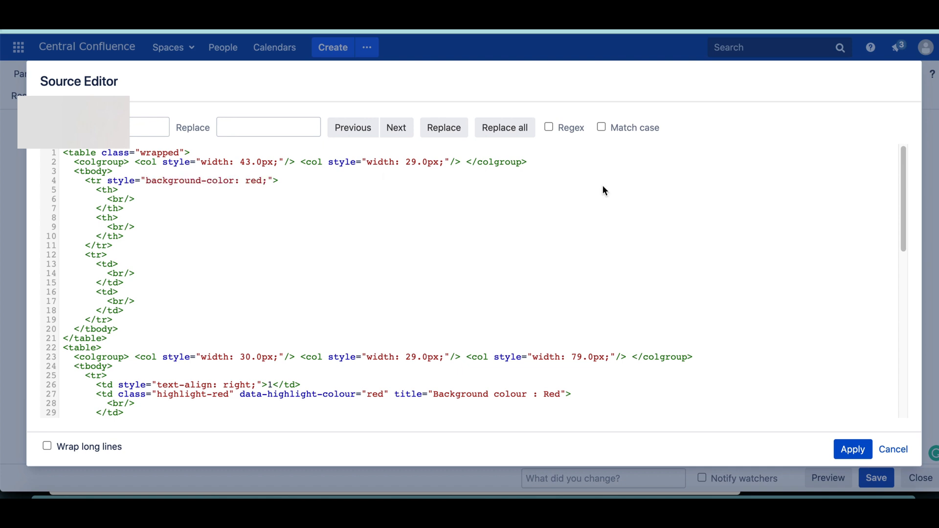
left_click(852, 449)
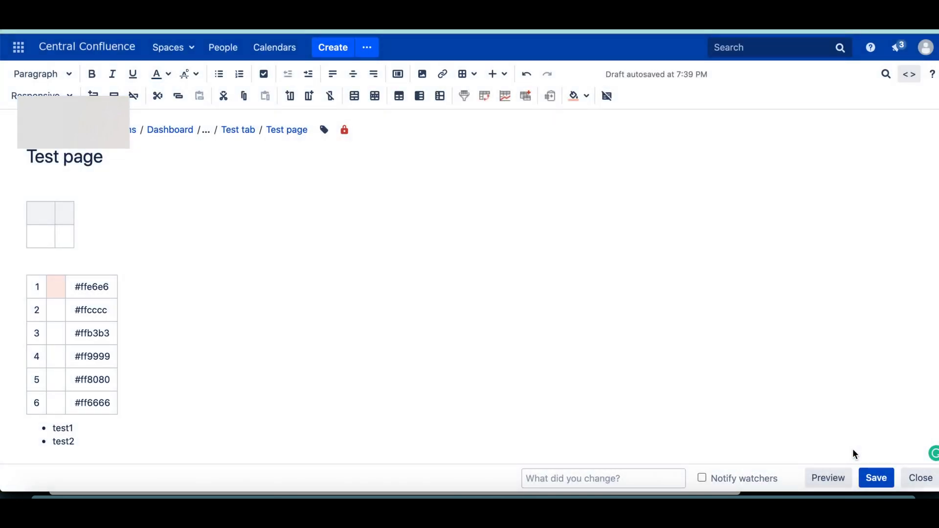
Reopen the source and select the first row's whole style="background-color: red;" attribute
left_click(909, 73)
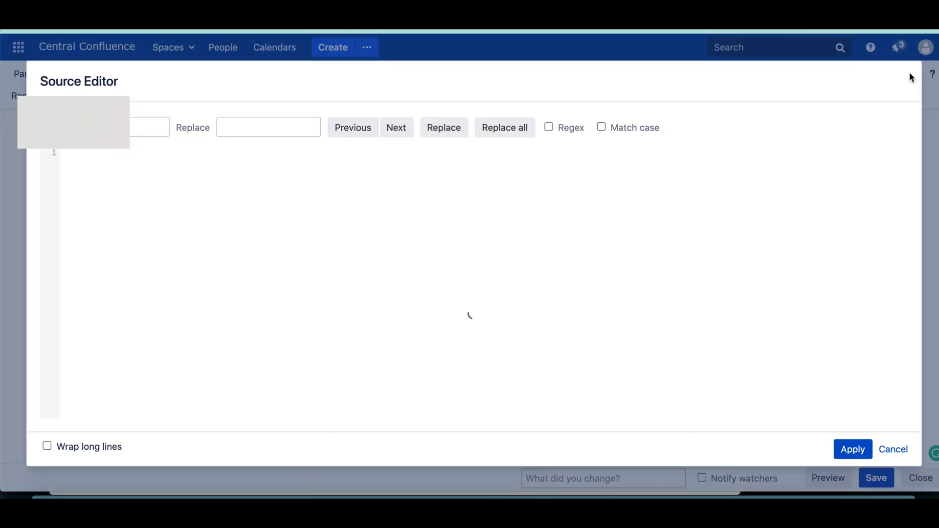
double_click(115, 180)
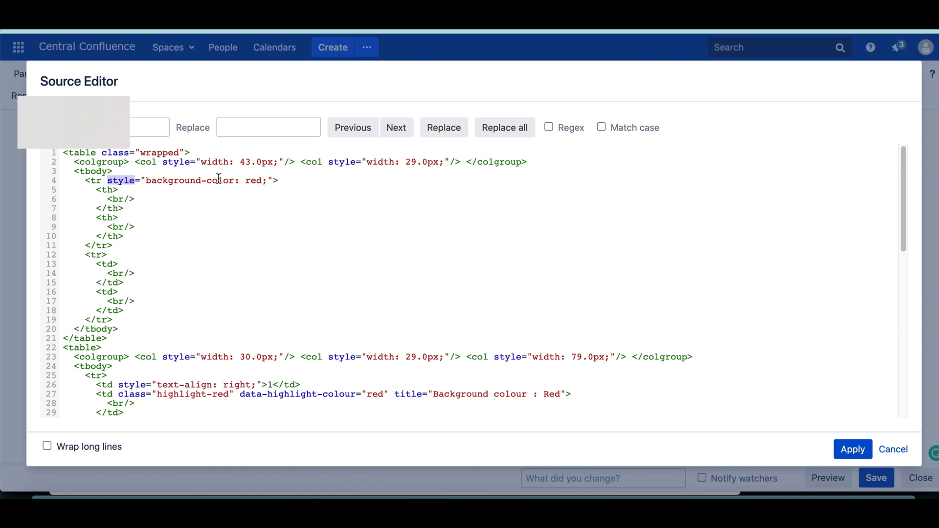
double_click(255, 181)
left_click_drag(268, 180, 111, 183)
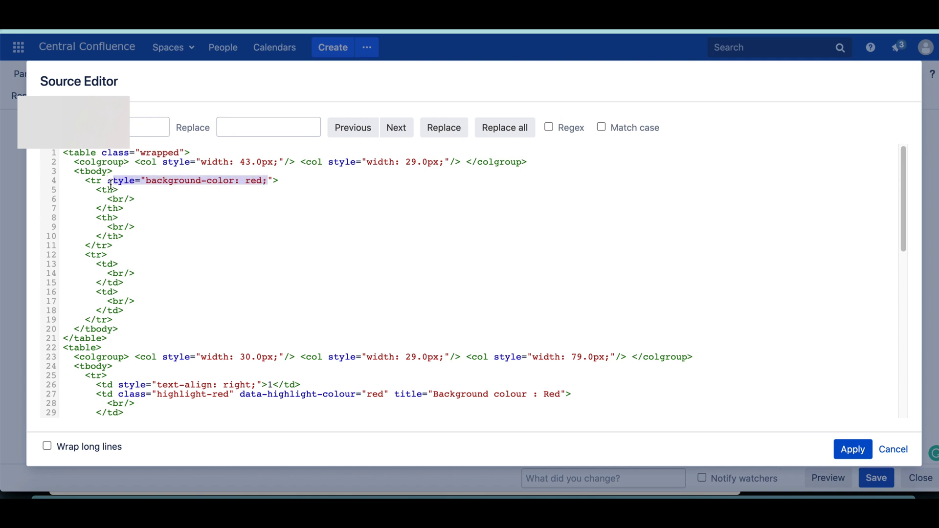
Add background-color: red; after text-align: right in row 6's number cell and apply
scroll(377, 242, "down", 8)
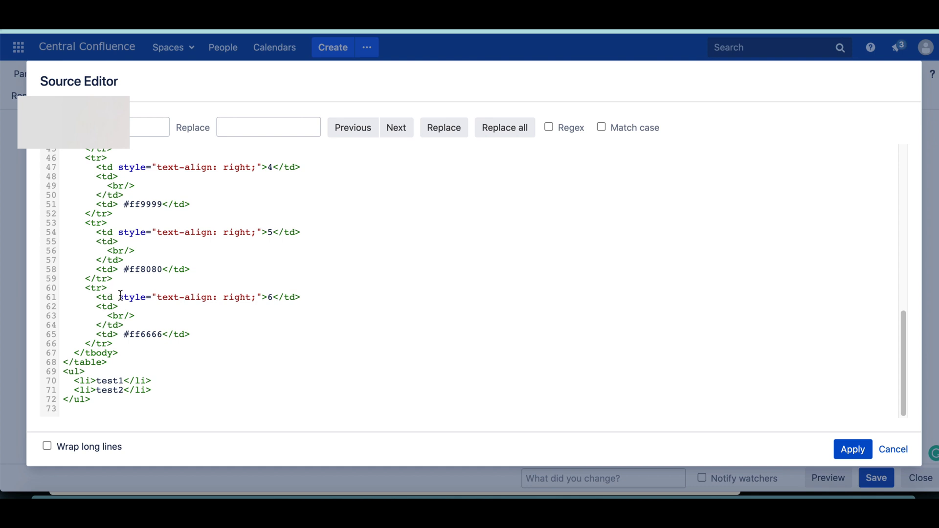
left_click(263, 298)
key("Left")
type("style=\"background-color: red;")
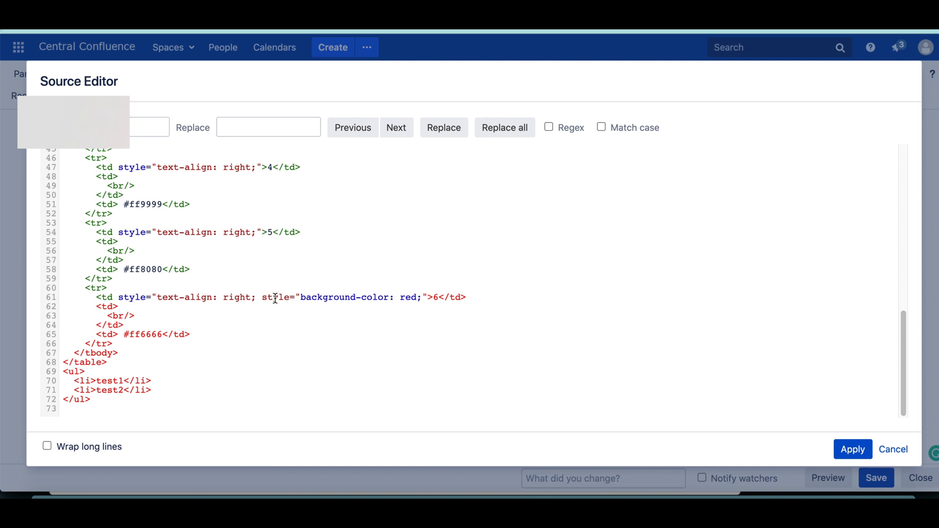
left_click_drag(263, 297, 294, 298)
key("BackSpace")
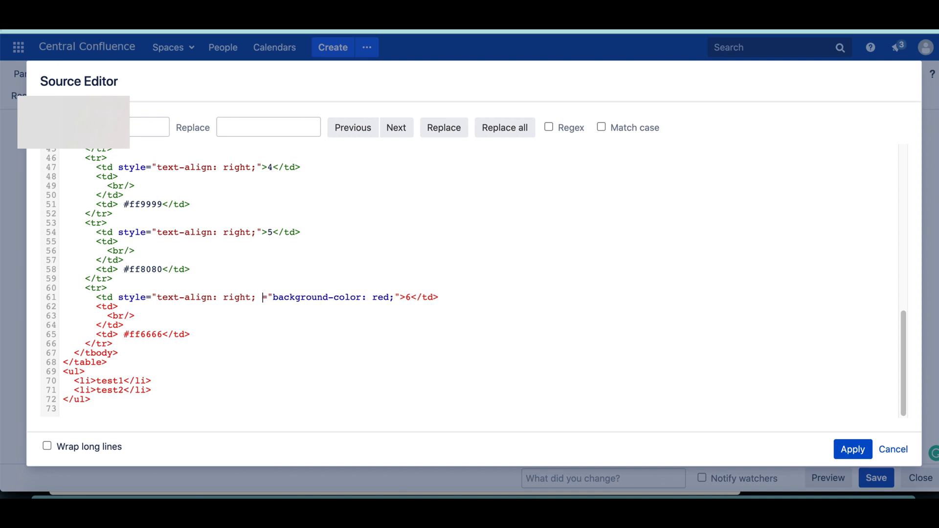
key("Delete")
left_click(307, 300)
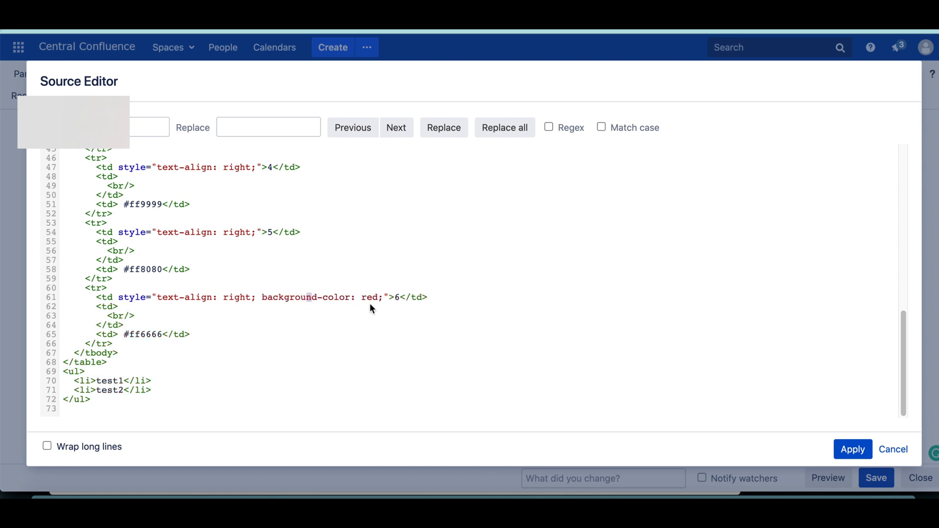
double_click(370, 298)
left_click(853, 449)
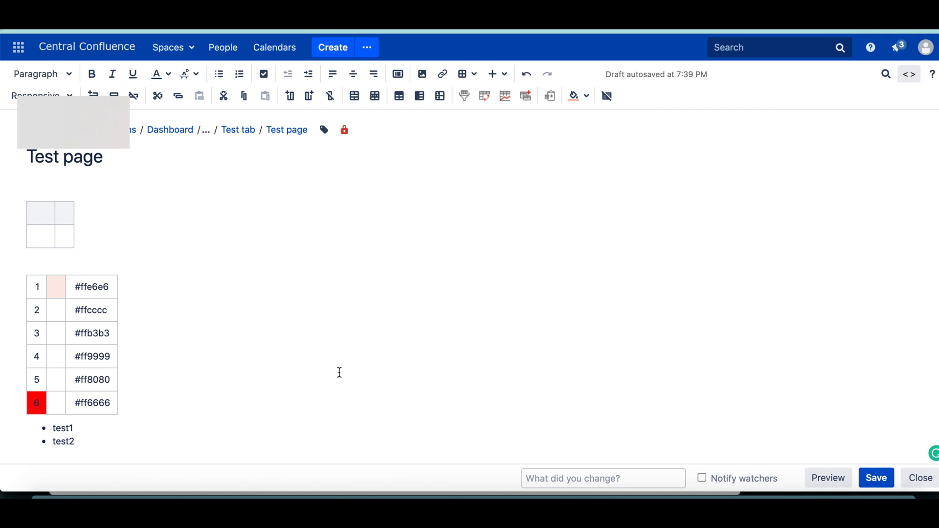
left_click_drag(35, 379, 107, 379)
double_click(100, 379)
key("ctrl+c")
left_click(909, 75)
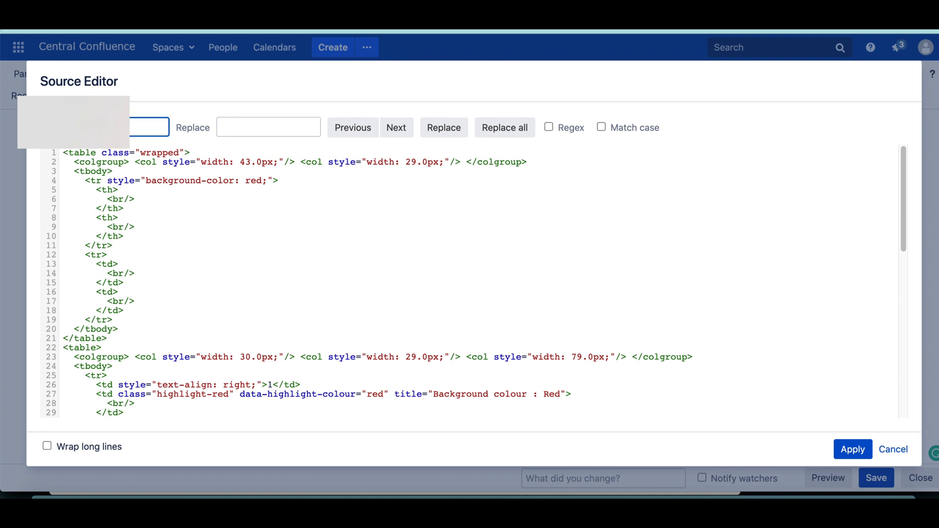
key("ctrl+v")
scroll(296, 331, "down", 3)
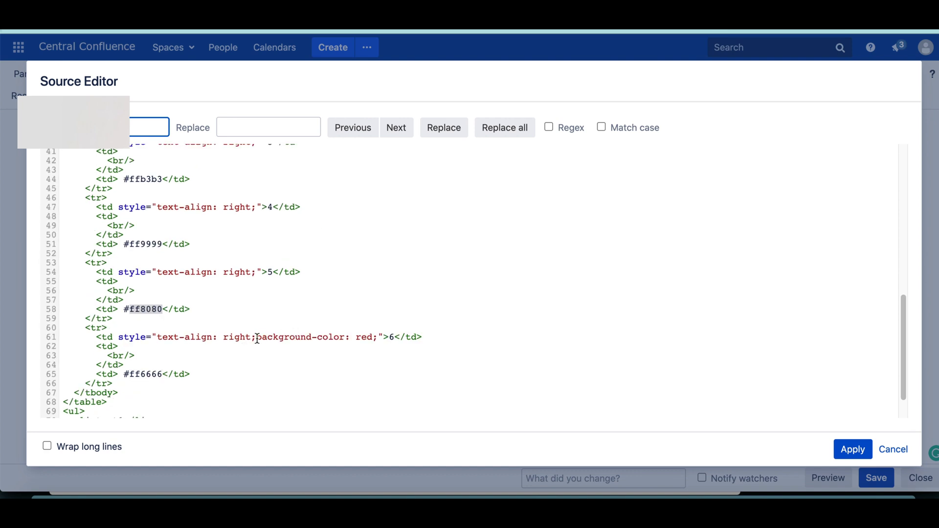
left_click_drag(257, 339, 381, 339)
key("super+c")
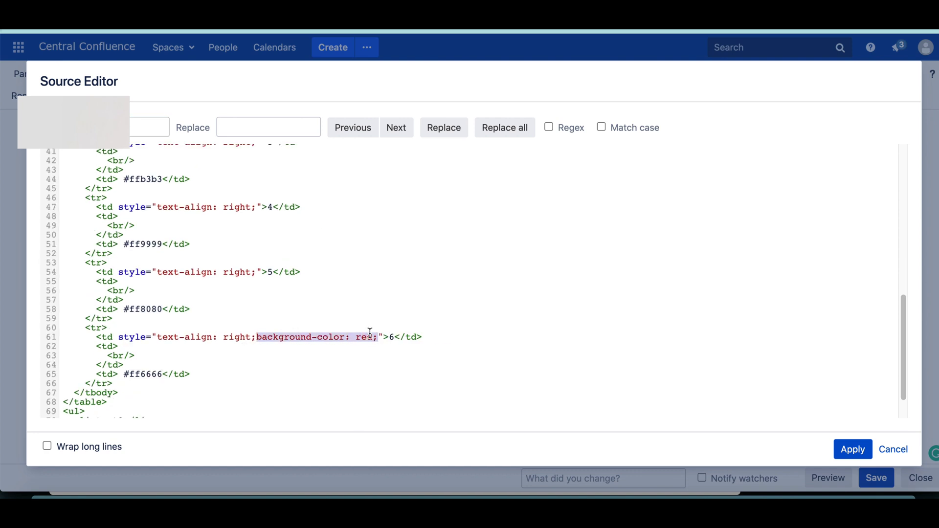
left_click(108, 263)
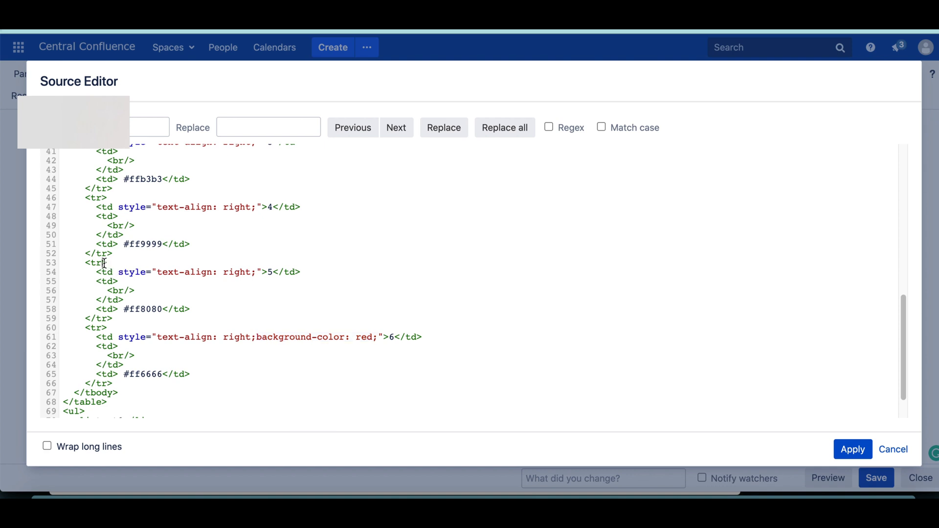
type("style=\"")
type("\"")
key("super+v")
key("BackSpace")
key("BackSpace")
key("BackSpace")
key("BackSpace")
key("BackSpace")
key("BackSpace")
key("BackSpace")
key("BackSpace")
key("BackSpace")
key("BackSpace")
key("BackSpace")
key("BackSpace")
key("BackSpace")
key("BackSpace")
key("BackSpace")
key("BackSpace")
key("BackSpace")
key("BackSpace")
key("BackSpace")
key("BackSpace")
key("BackSpace")
key("BackSpace")
key("BackSpace")
key("super+v")
type("'")
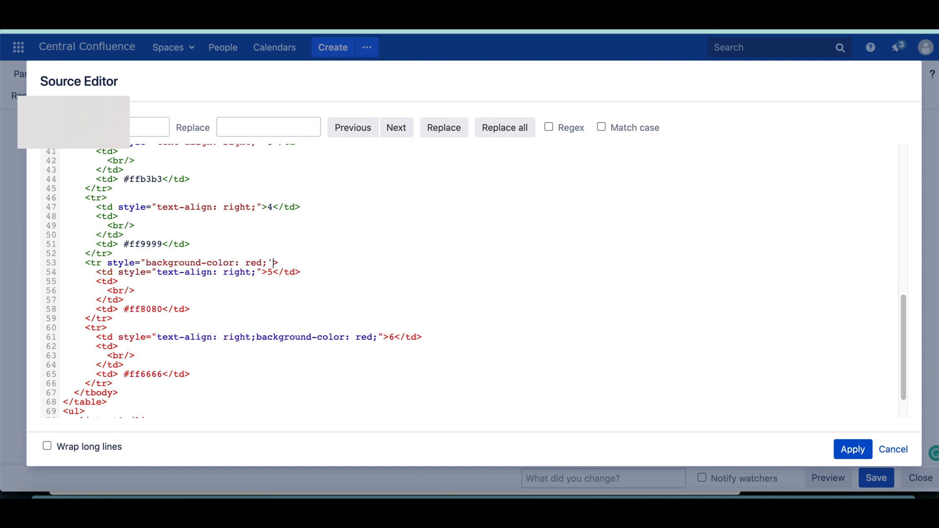
key("BackSpace")
type("\"")
double_click(256, 263)
type("green")
left_click_drag(85, 263, 303, 266)
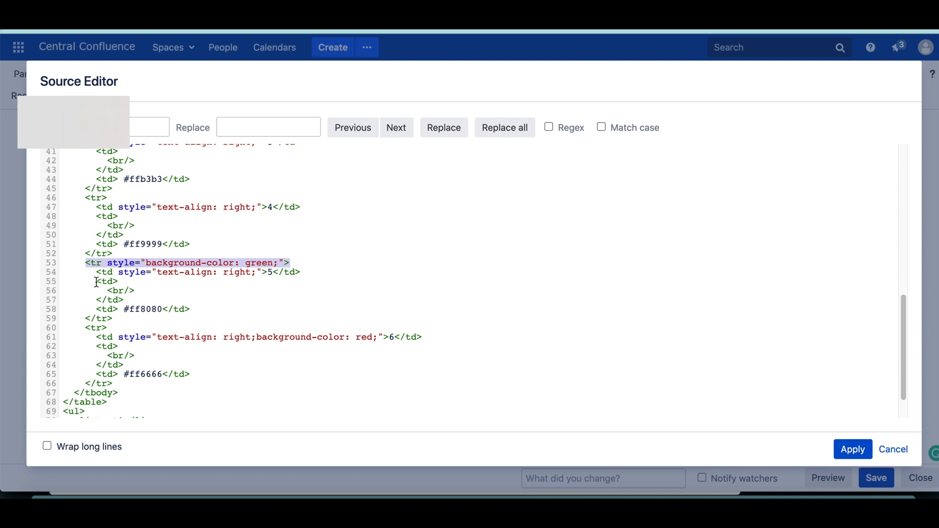
left_click(845, 449)
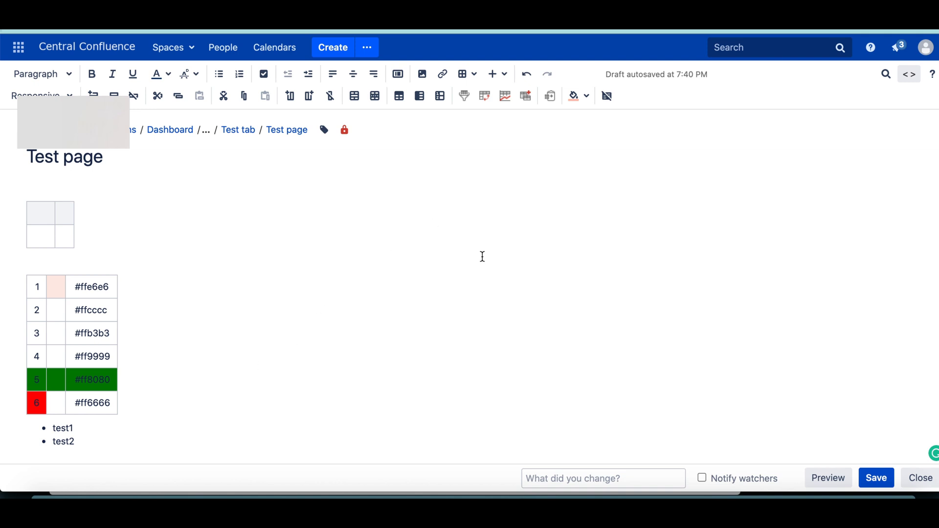
left_click(587, 100)
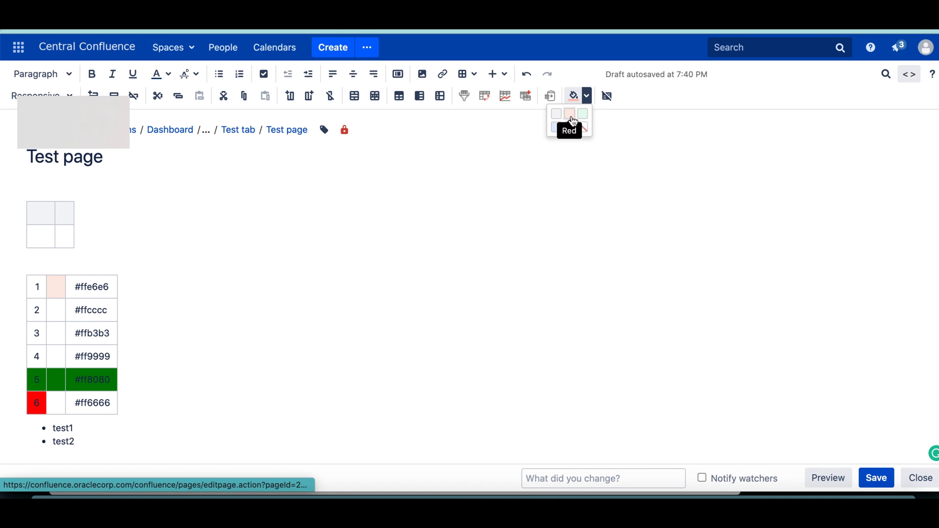
left_click(913, 80)
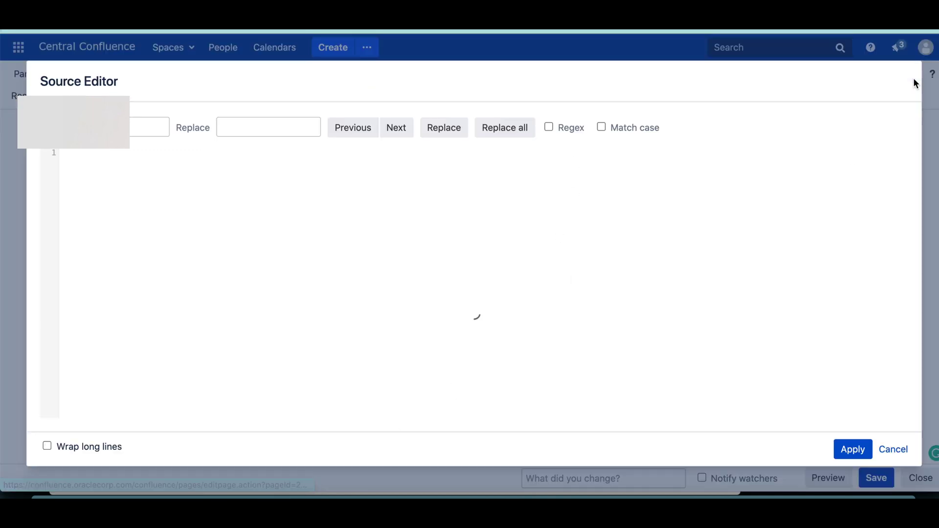
left_click(893, 450)
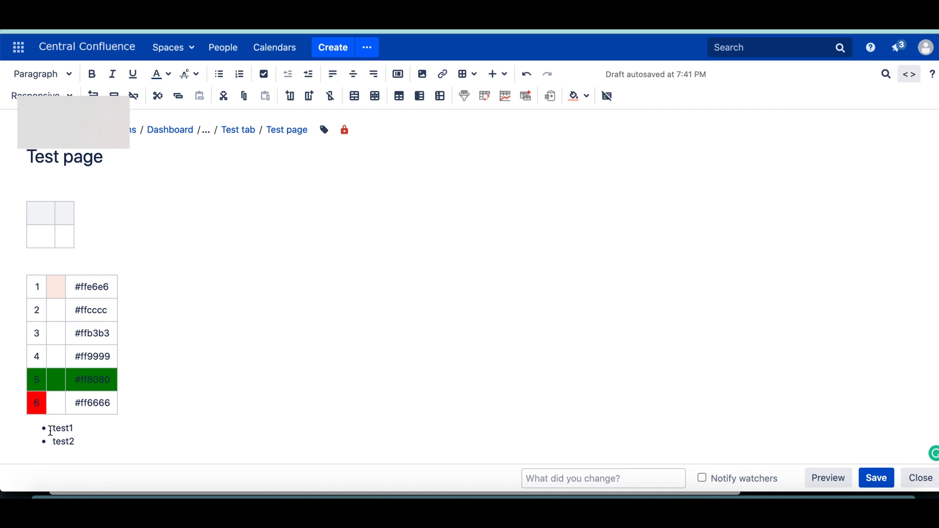
Add bullets test3 and test4 after test2, then switch to the icon.png image window
left_click_drag(52, 428, 87, 443)
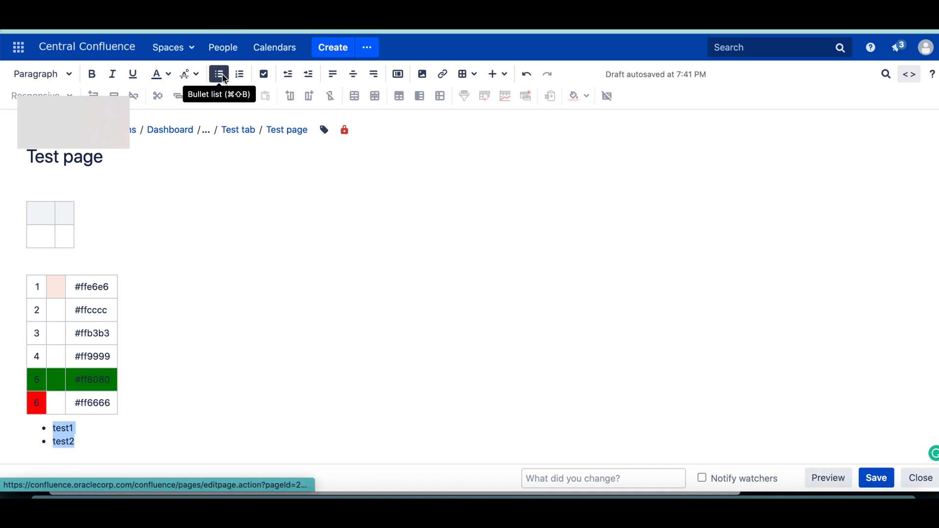
left_click(97, 446)
key("Return")
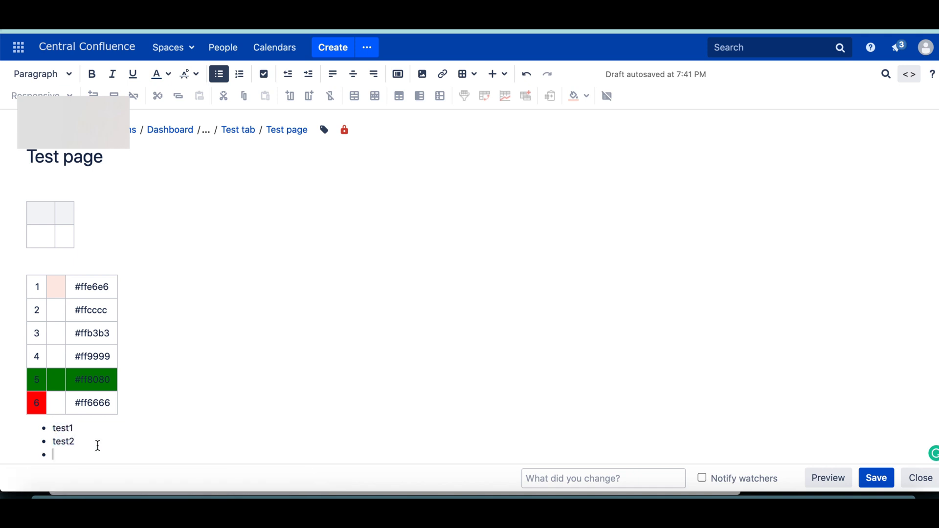
type("test3")
key("Return")
type("test")
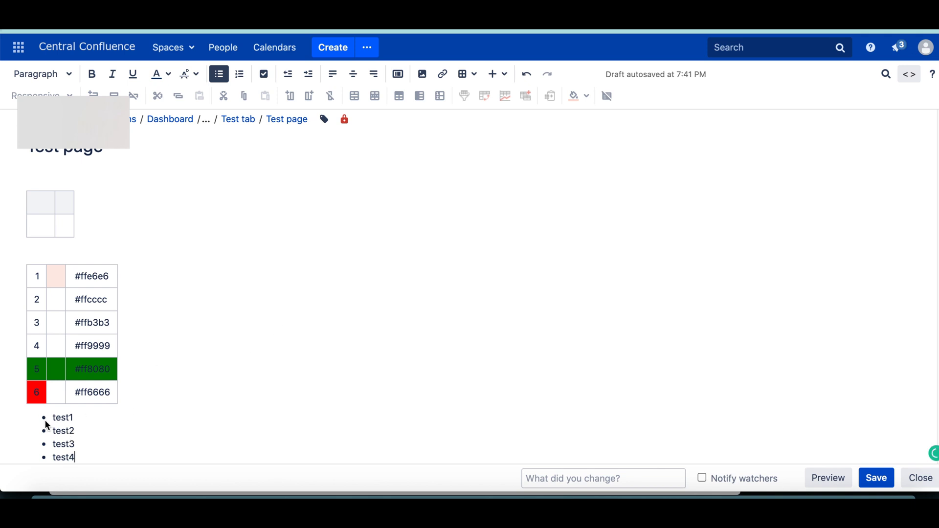
left_click_drag(44, 421, 45, 454)
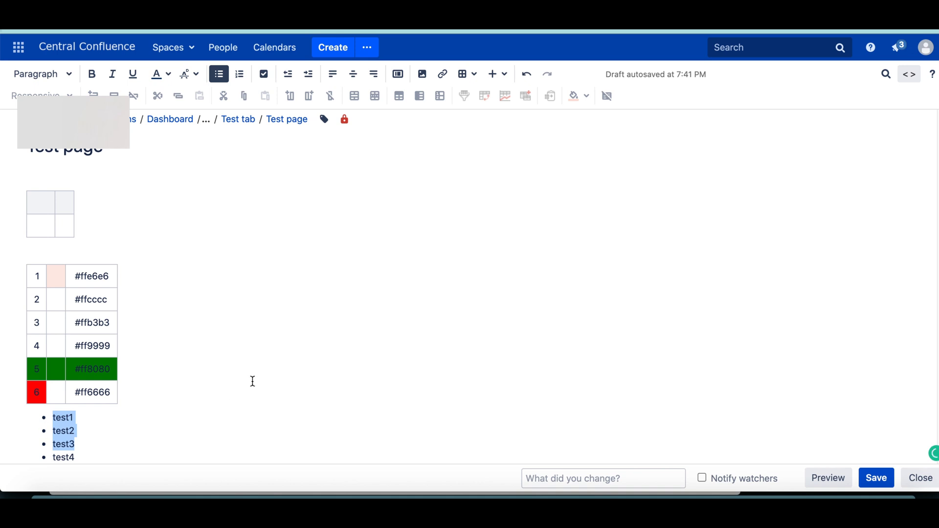
key("super+Tab")
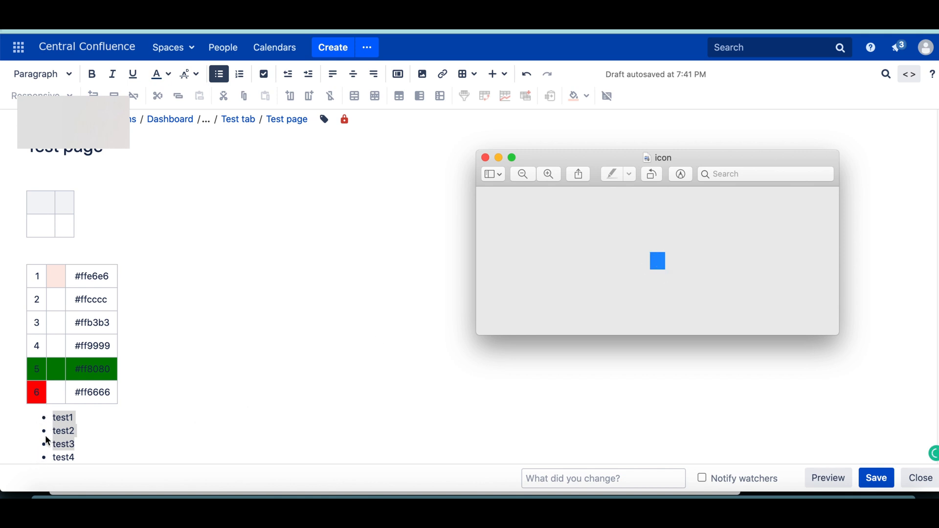
key("super+Tab")
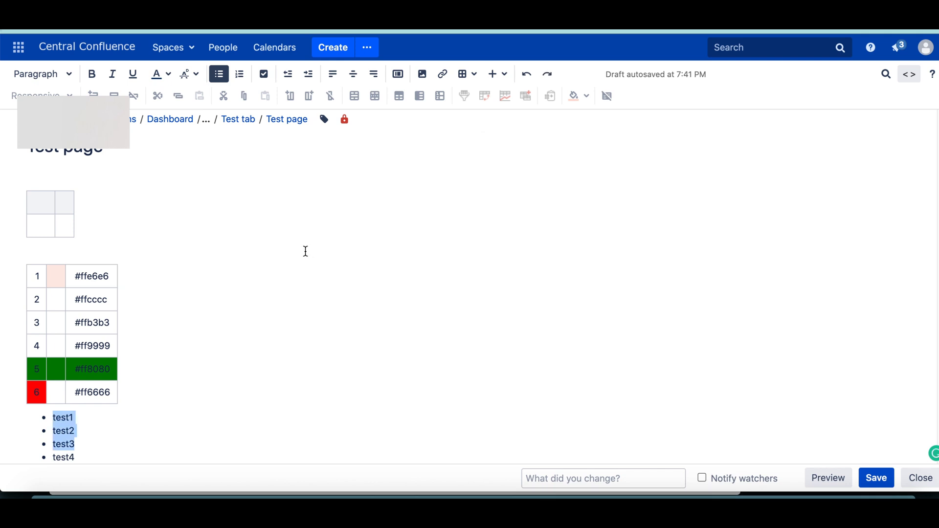
key("super+Tab")
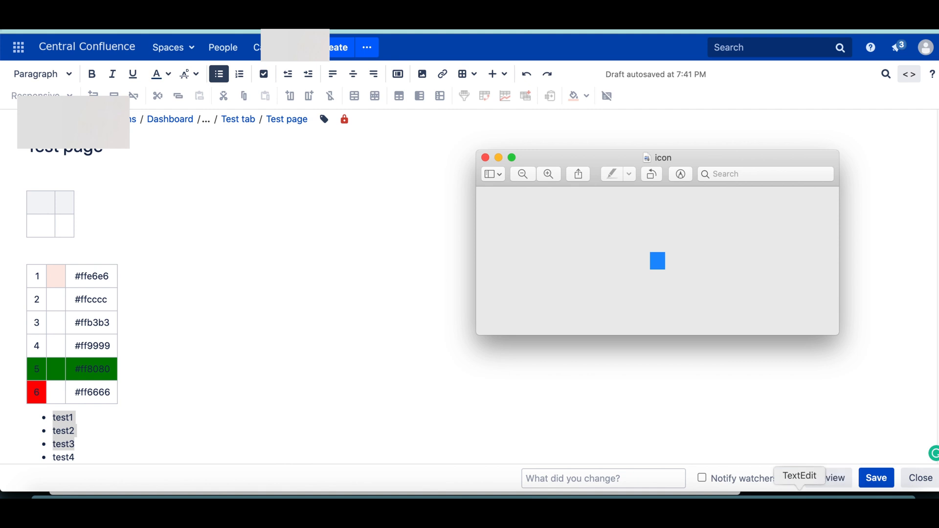
Select the list-style: square inside url(…/icon.png) rule in TextEdit and return to Confluence
left_click(800, 495)
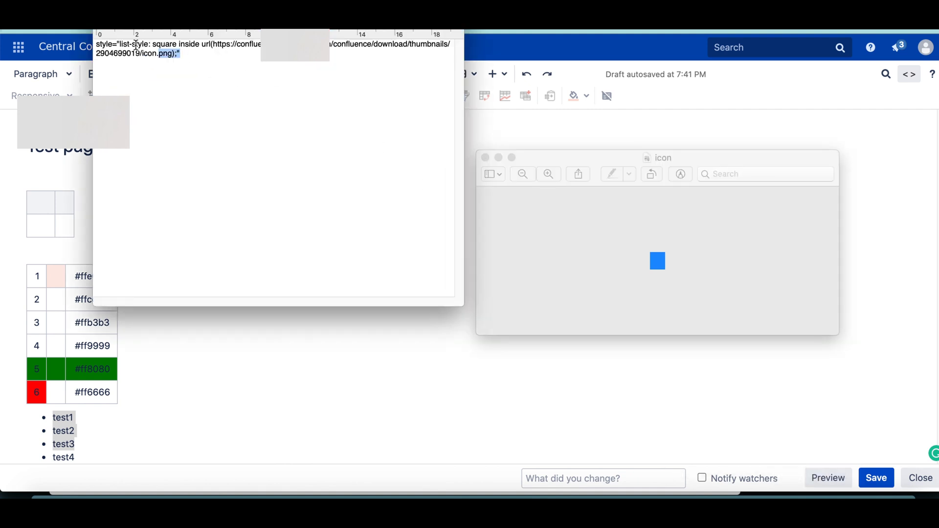
key("super+a")
left_click(362, 110)
left_click_drag(212, 44, 157, 58)
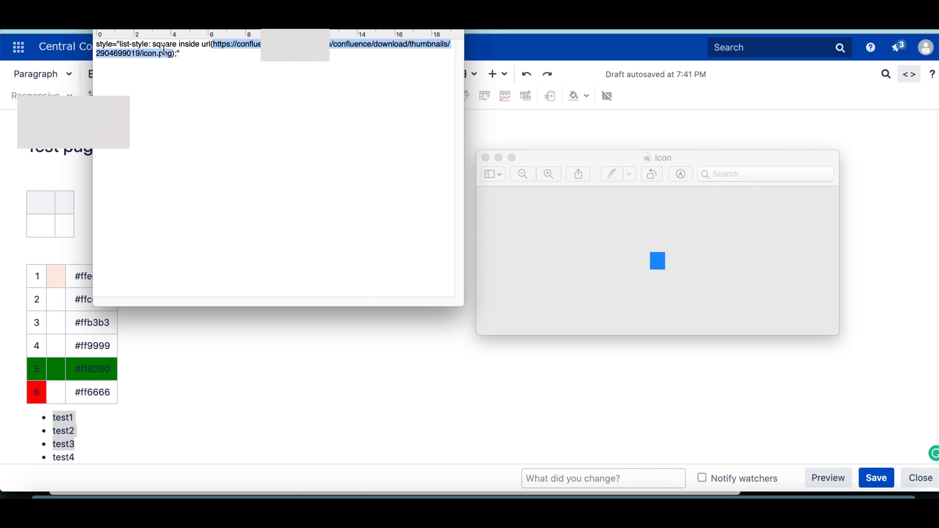
double_click(116, 44)
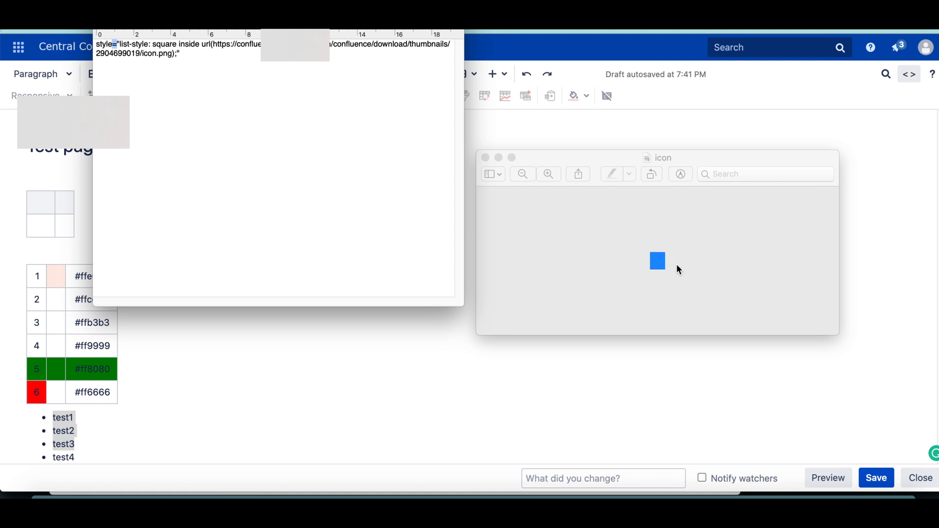
key("super+a")
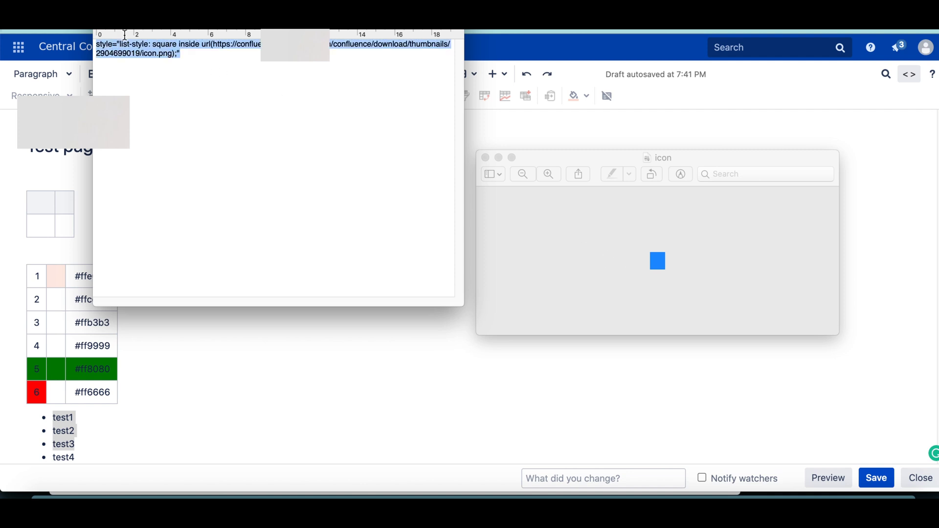
left_click(353, 334)
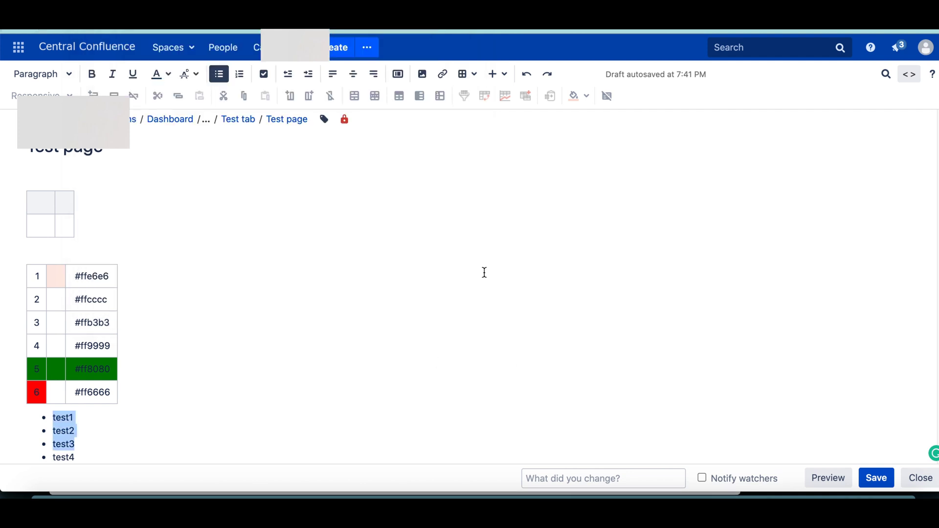
Paste the list-style rule into the bullet list's <ul> tag in the page source
left_click(909, 76)
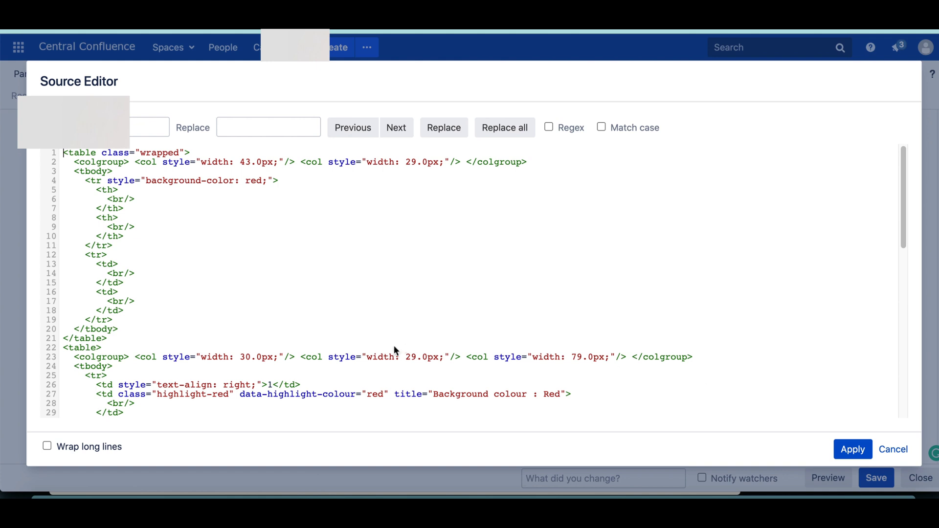
scroll(397, 347, "down", 10)
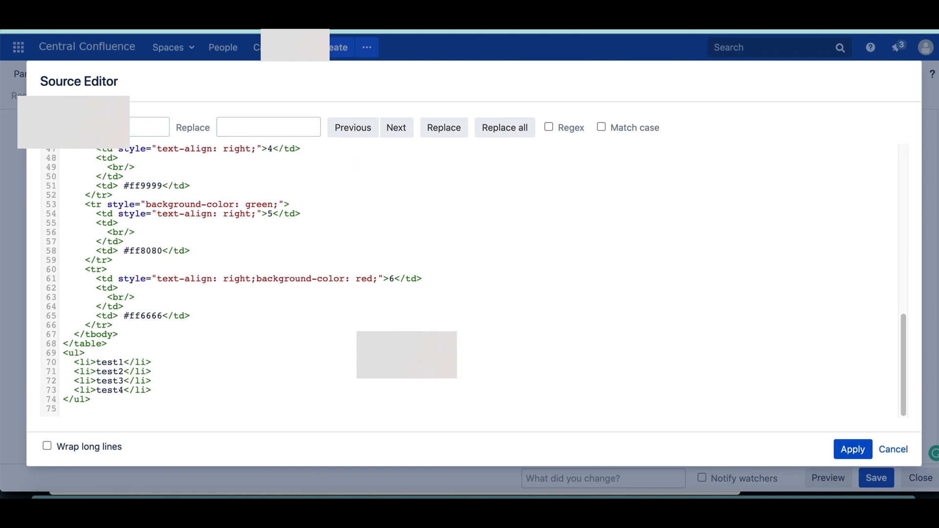
left_click(78, 353)
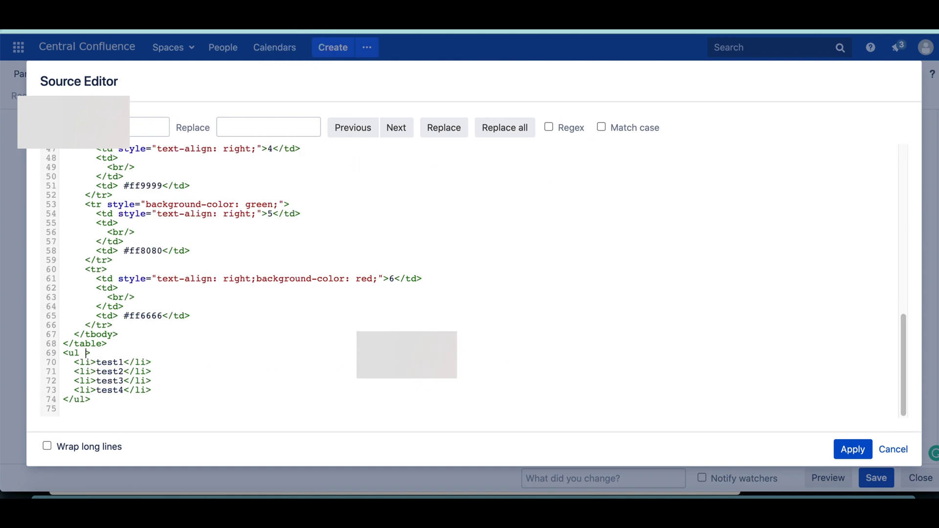
key("ctrl+v")
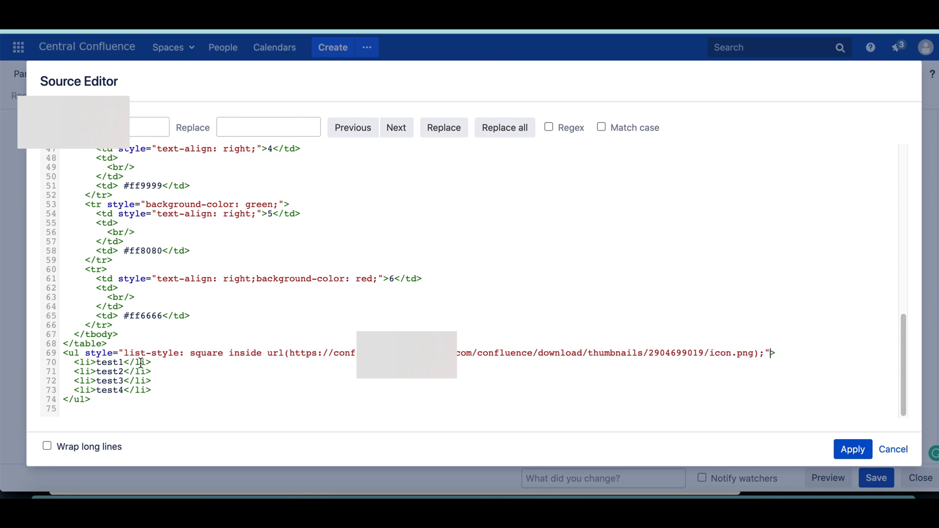
Check the pasted style attribute: list-style, square inside, and the full icon.png URL
double_click(99, 355)
double_click(154, 353)
double_click(202, 353)
left_click_drag(205, 352, 273, 352)
double_click(274, 353)
double_click(301, 353)
left_click_drag(348, 352, 731, 354)
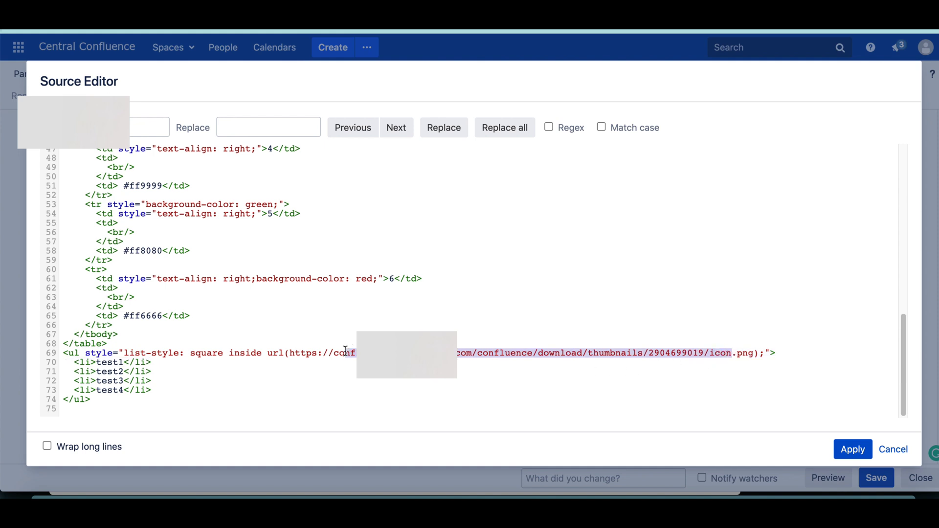
left_click_drag(290, 353, 754, 354)
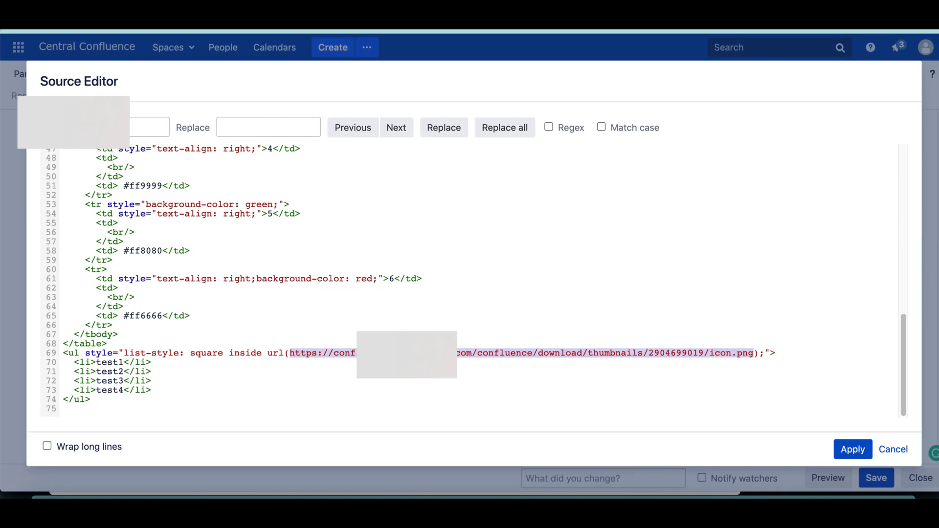
Apply the <ul> style change and insert a new empty bullet after test1
left_click(857, 448)
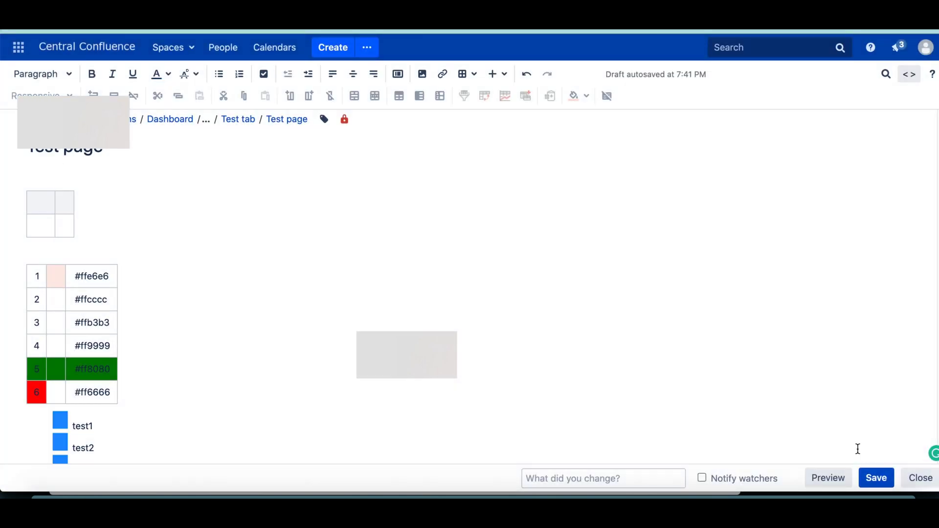
scroll(365, 304, "down", 1)
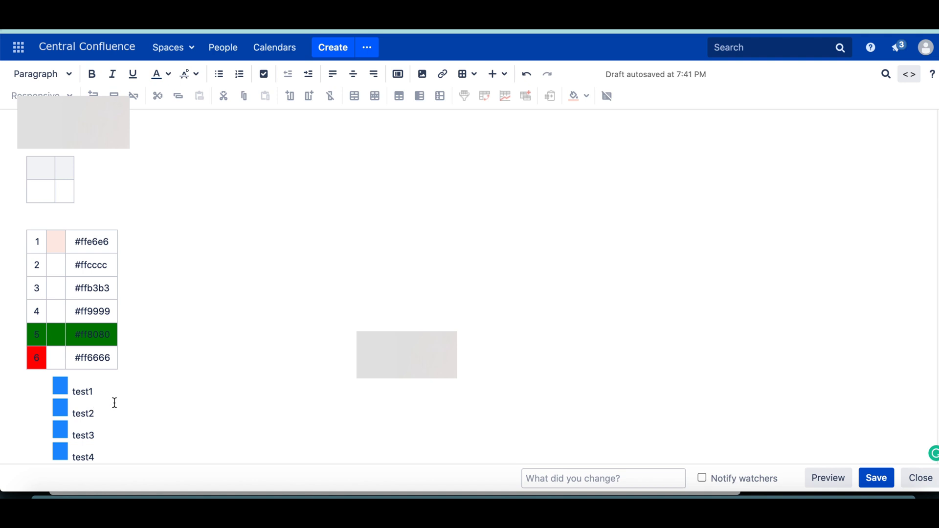
left_click(114, 403)
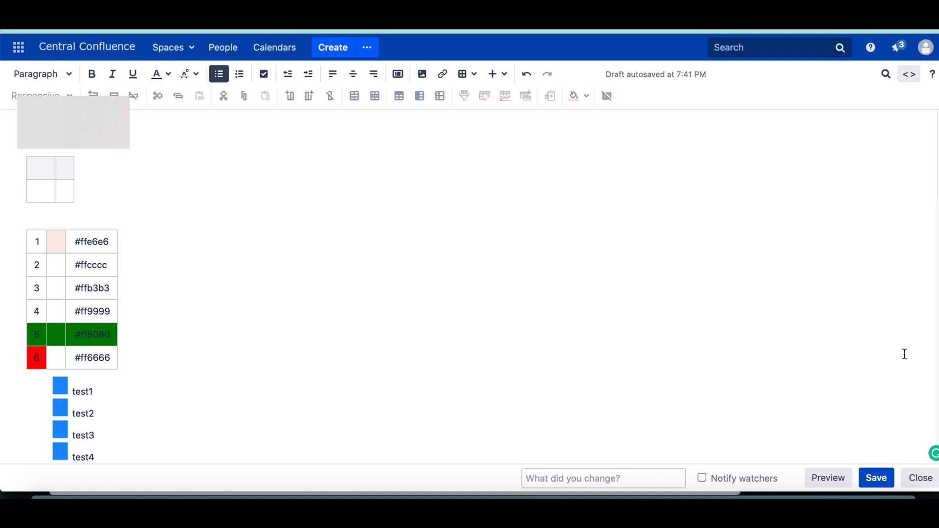
key("Return")
key("Down")
key("Down")
key("Down")
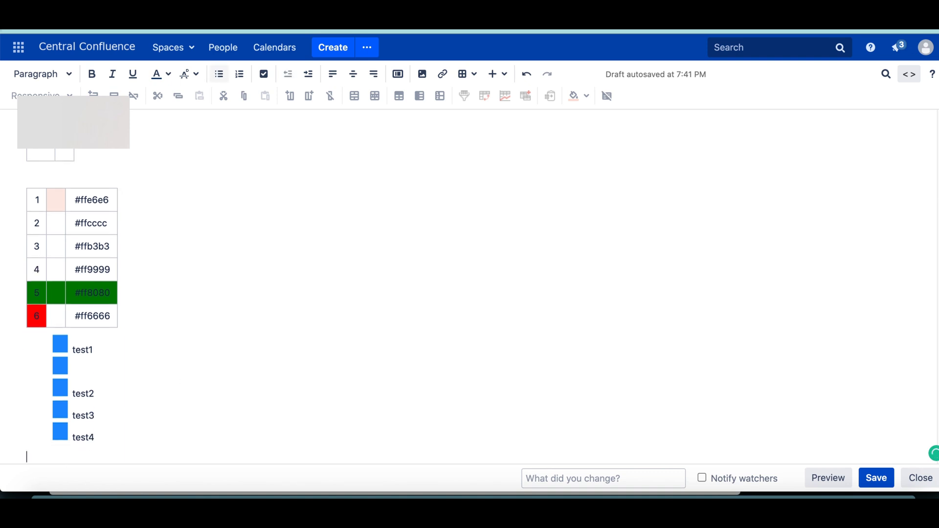
left_click(101, 332)
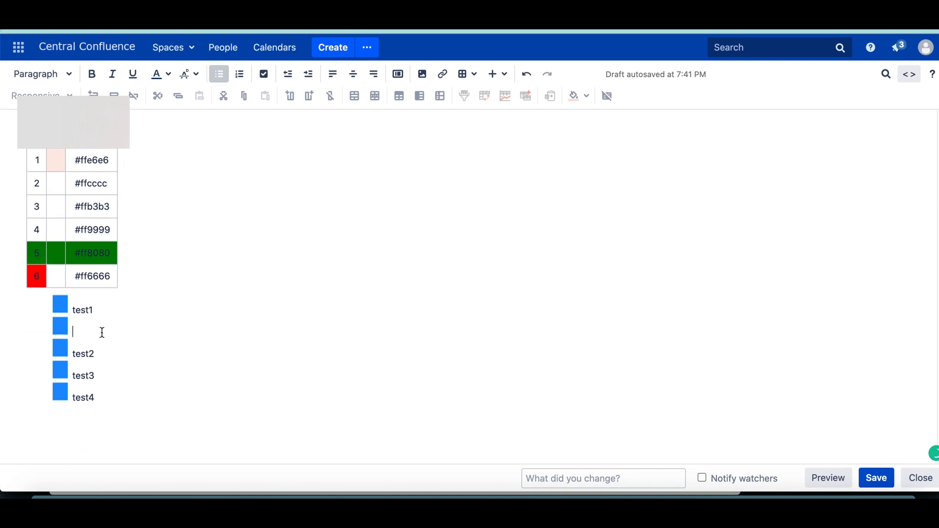
Type test0000, asdfasdf, asdf and asdf as successive bullets, then select the list
type("test0000")
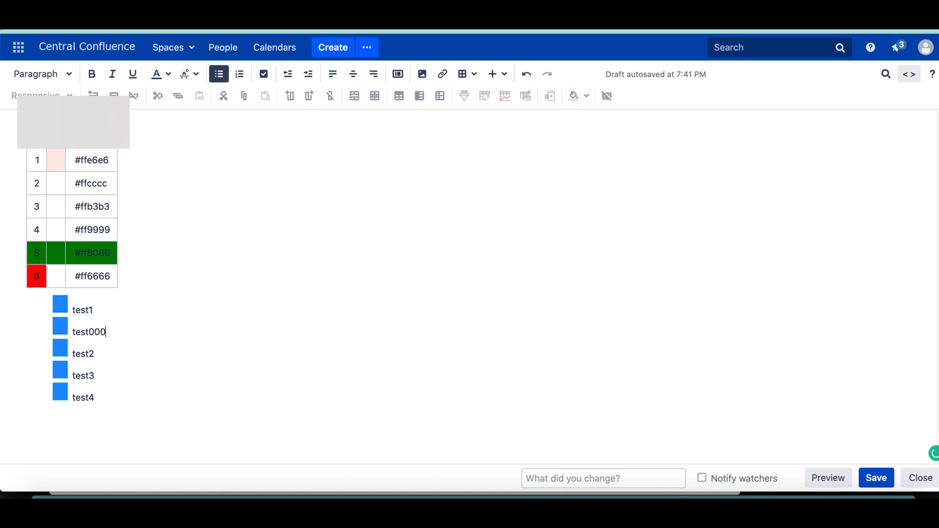
key("Return")
type("asdfasdf")
key("Return")
type("asdf")
key("Return")
type("asdf")
key("Return")
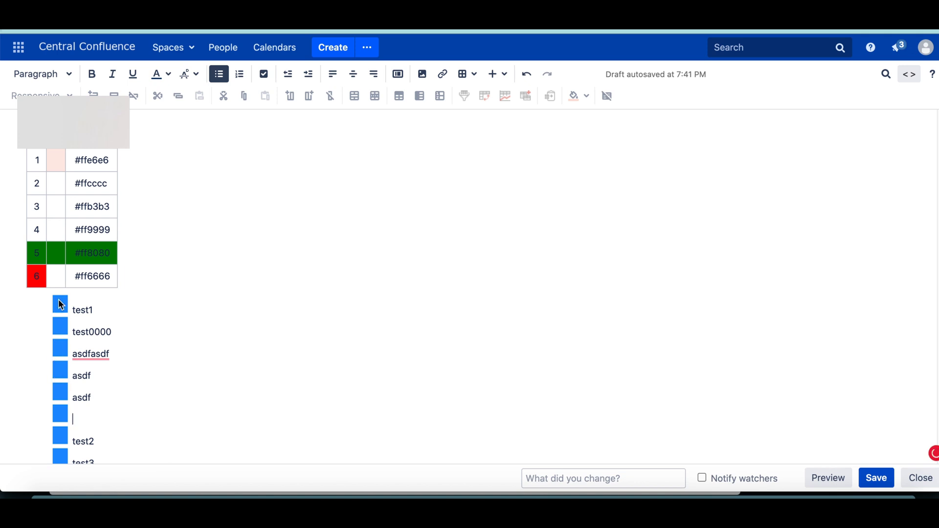
left_click(125, 452)
left_click_drag(125, 452, 70, 308)
scroll(258, 352, "down", 2)
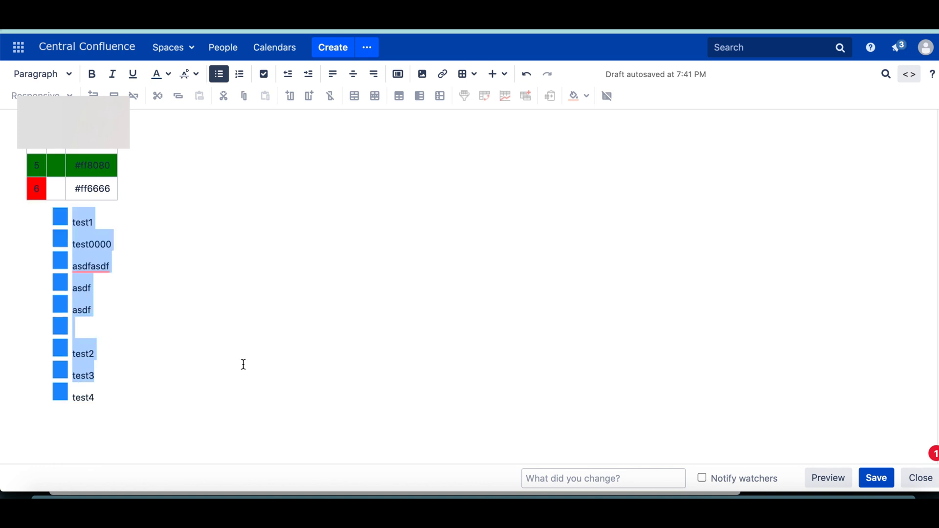